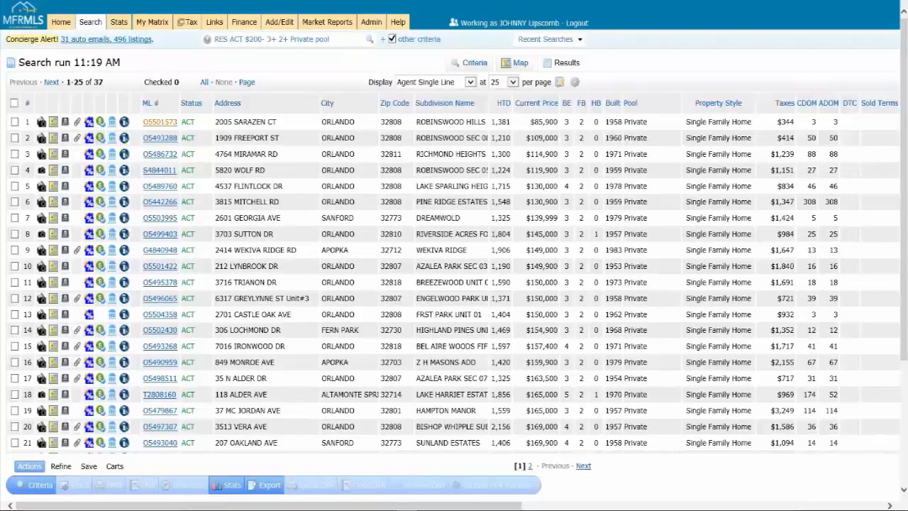
Open the full synopsis for listing O5501573 and look it over.
click(160, 122)
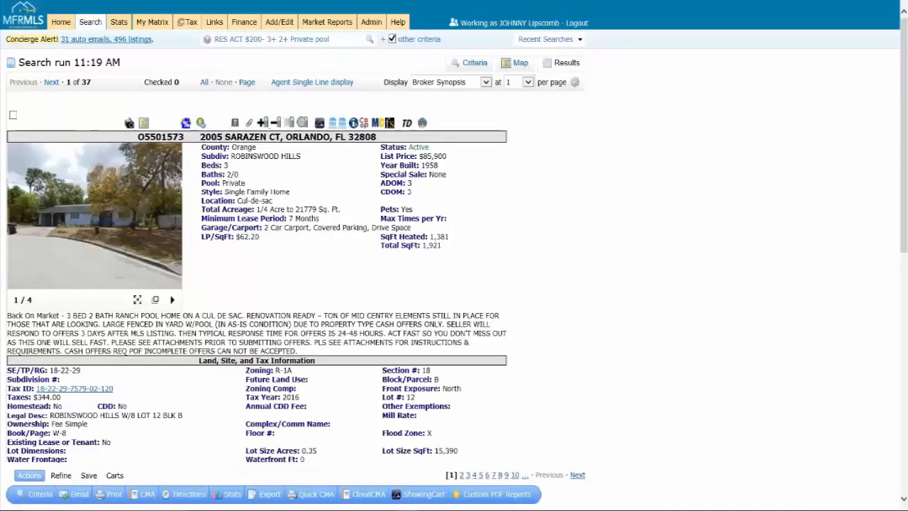
scroll(455, 255, down, 5)
scroll(454, 256, up, 4)
scroll(454, 255, up, 2)
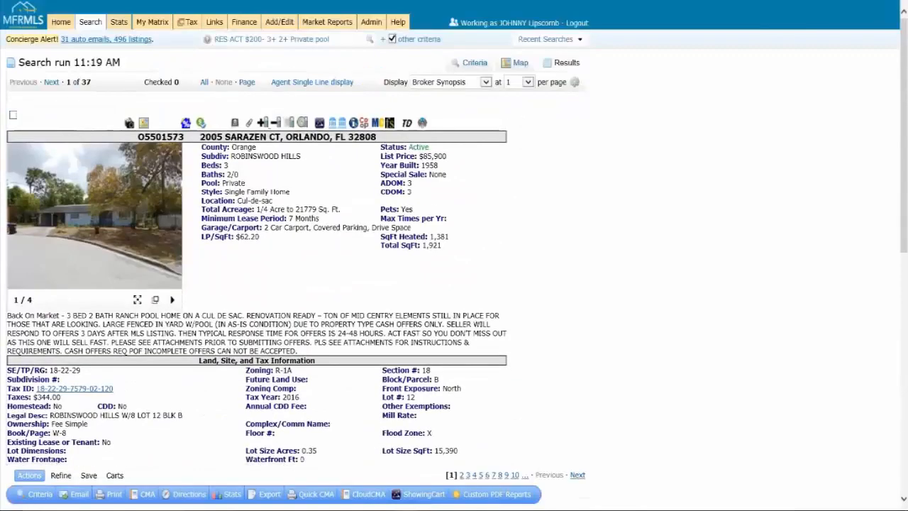
Display listing O5501573 in the Customer Synopsis layout.
click(450, 82)
scroll(461, 142, down, 6)
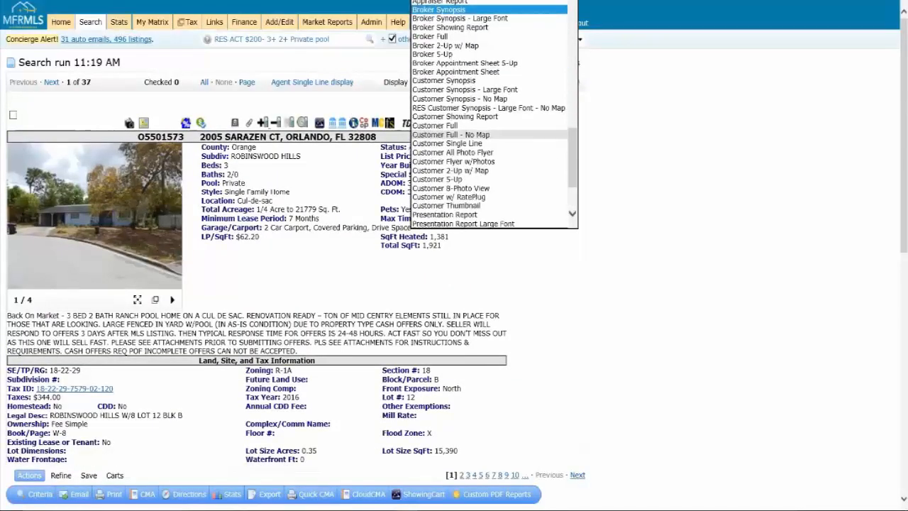
scroll(461, 143, up, 3)
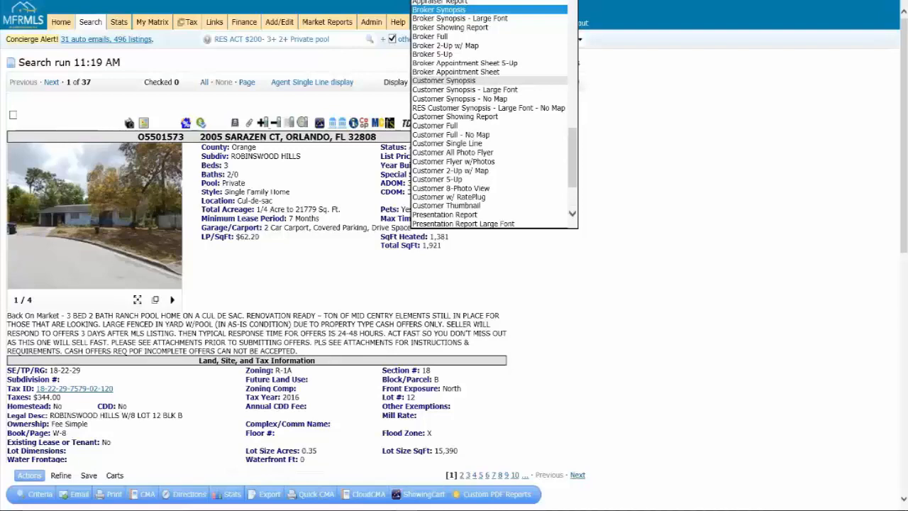
click(447, 80)
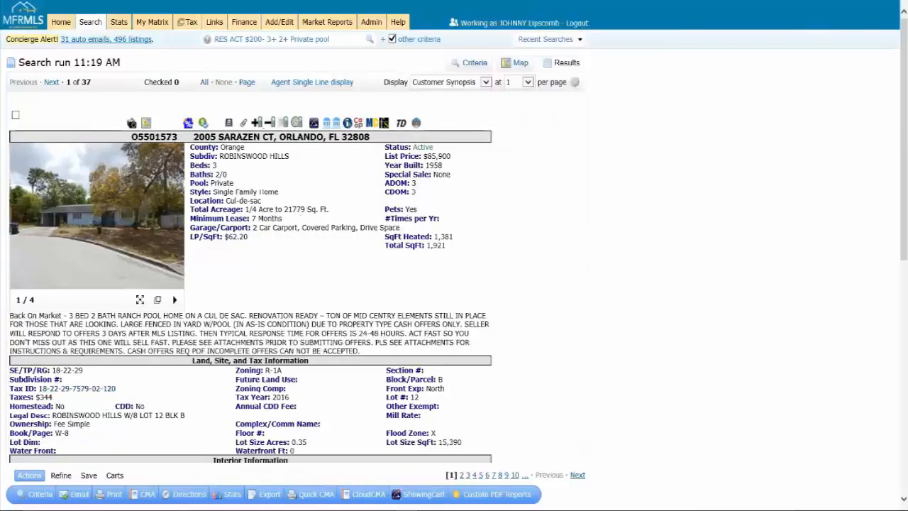
scroll(454, 234, down, 4)
scroll(455, 234, up, 1)
scroll(455, 255, up, 3)
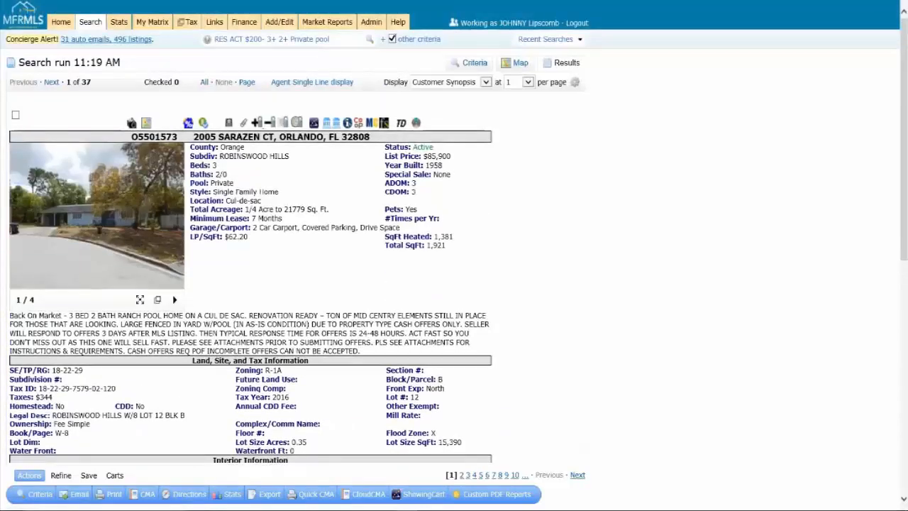
click(312, 82)
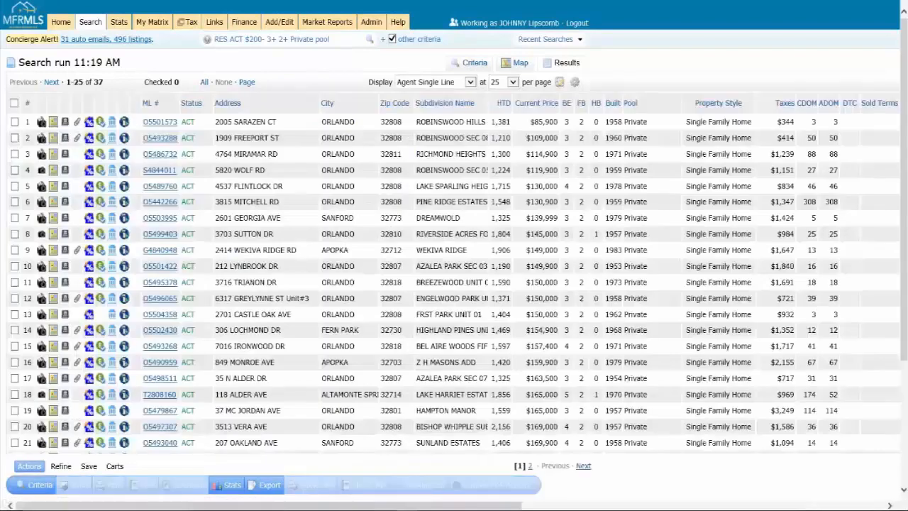
click(14, 121)
click(14, 138)
click(14, 153)
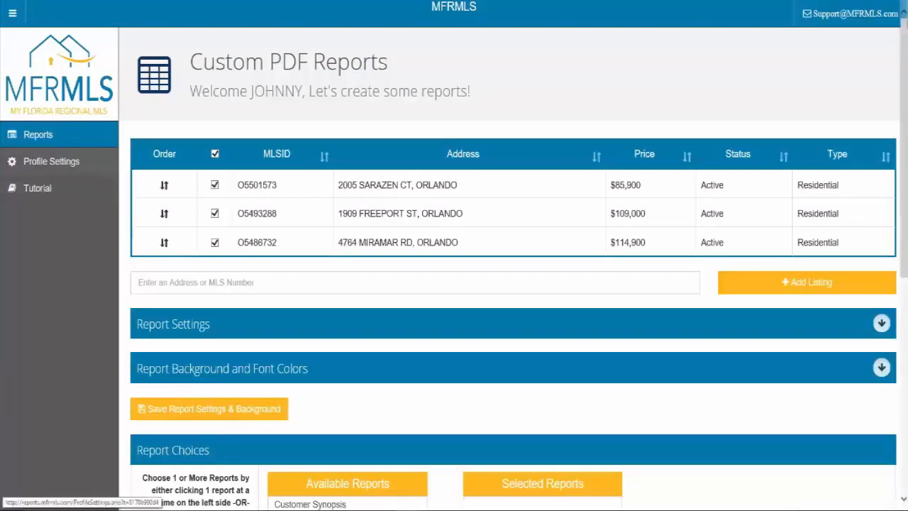
click(71, 164)
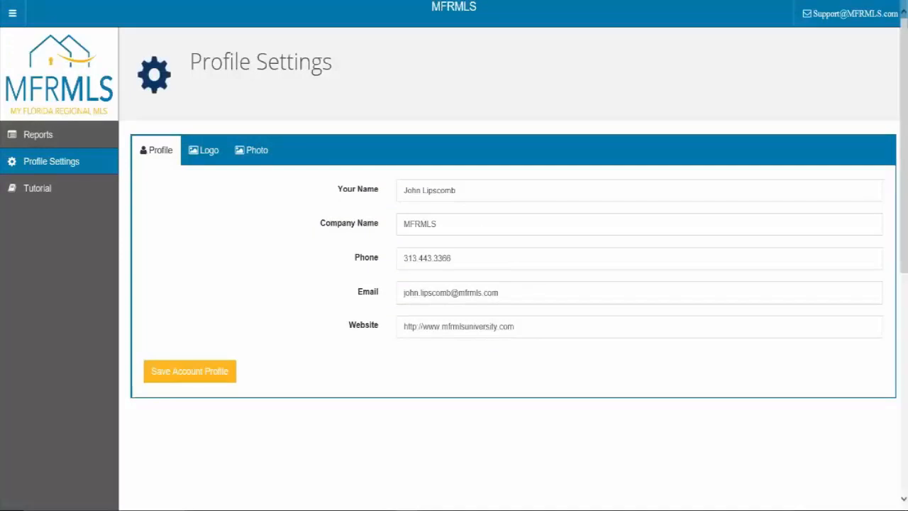
click(456, 190)
click(438, 225)
click(452, 258)
click(499, 293)
click(515, 327)
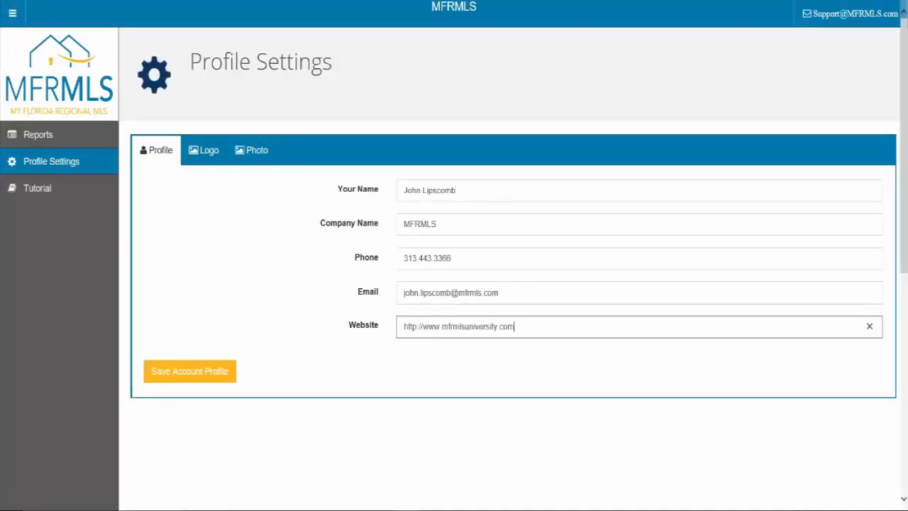
click(456, 190)
click(438, 224)
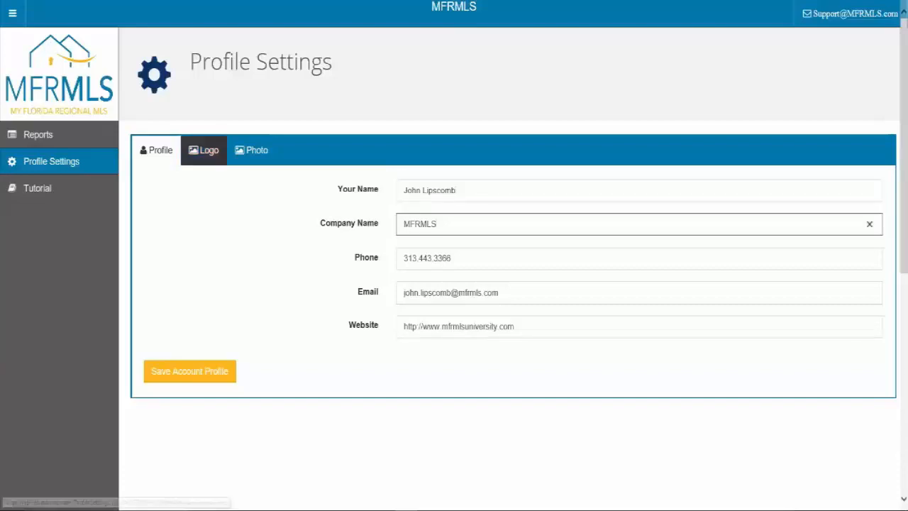
click(204, 150)
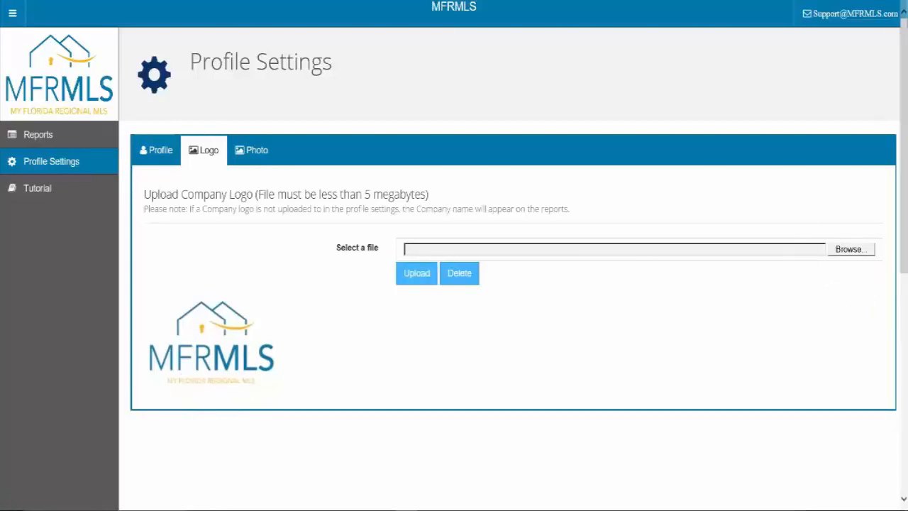
click(252, 150)
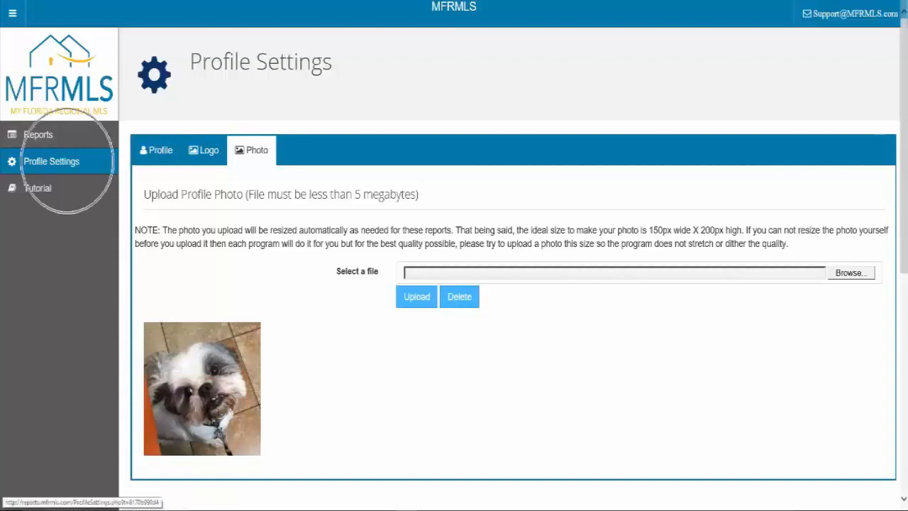
click(67, 161)
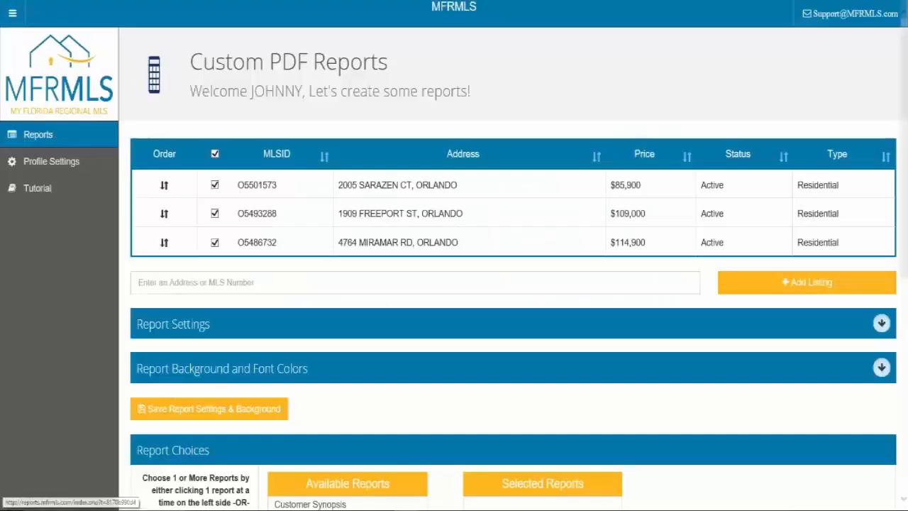
Expand the Report Settings section below the listings.
scroll(267, 209, down, 1)
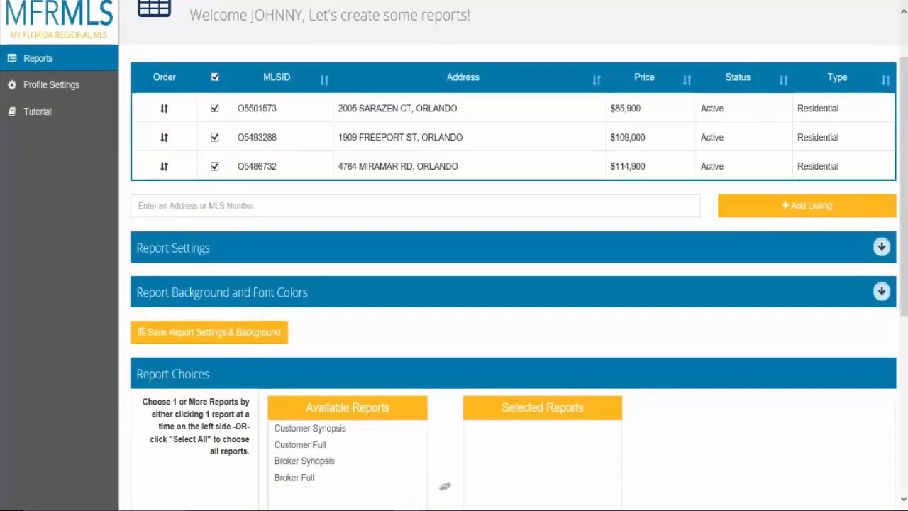
click(266, 207)
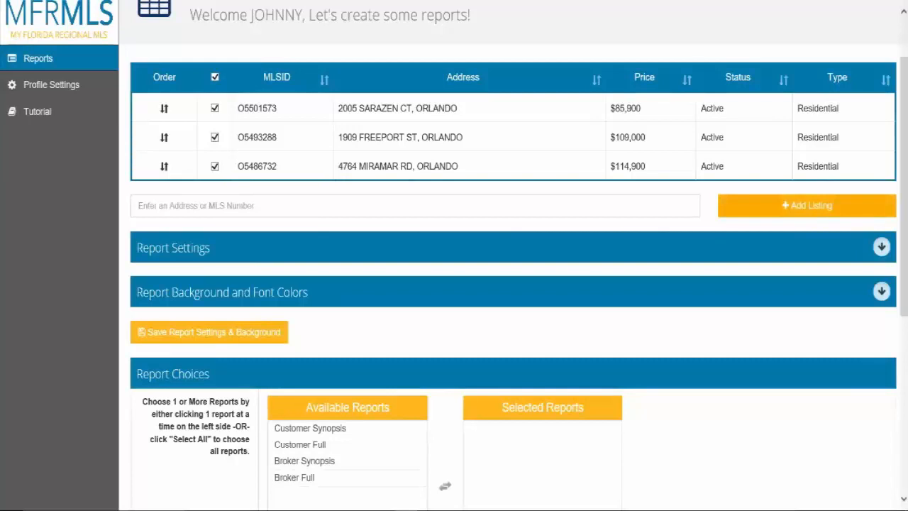
click(191, 248)
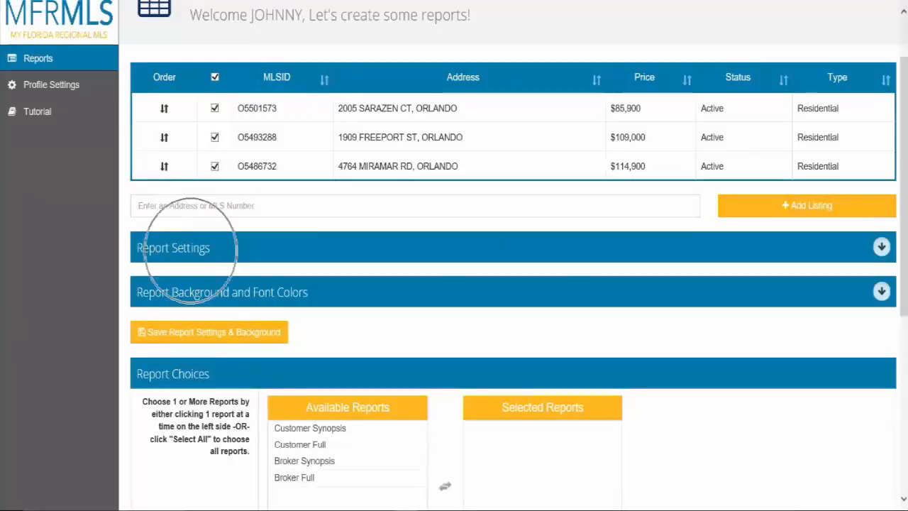
click(881, 246)
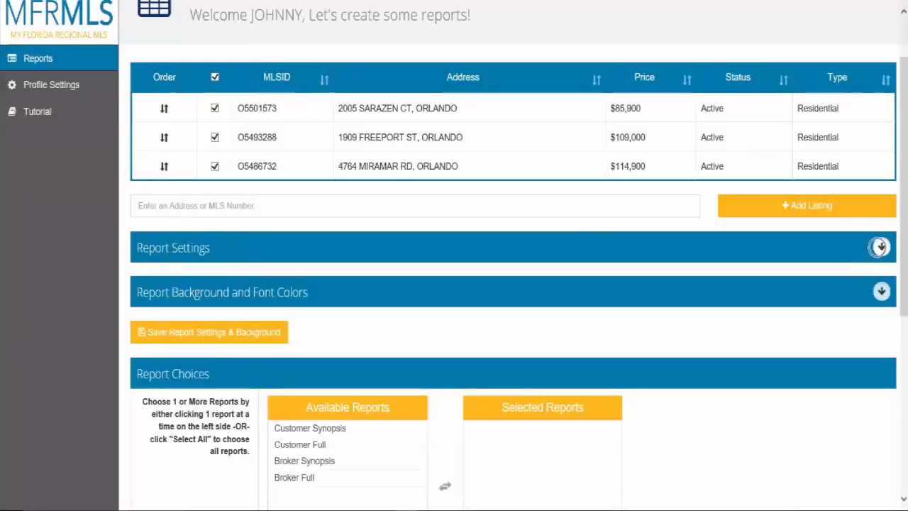
Check Add Header, Suppress empty fields and one page per listing.
scroll(454, 283, down, 1)
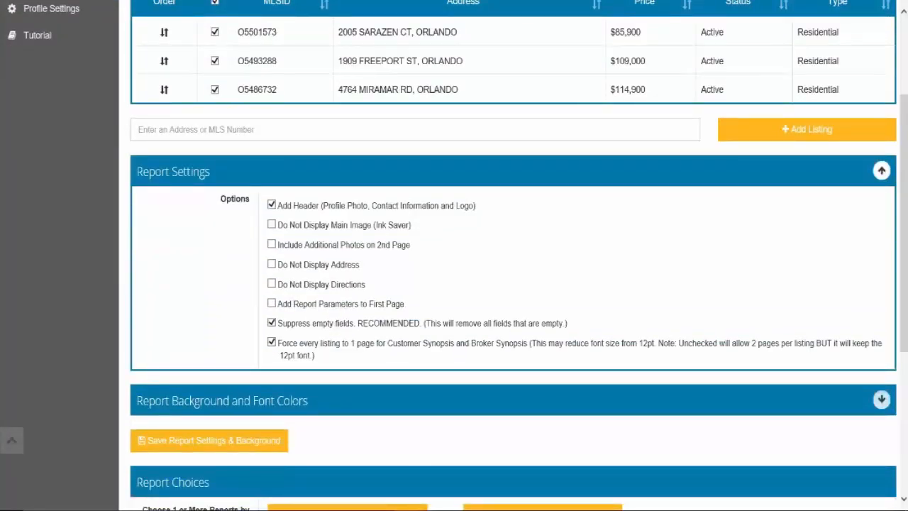
click(299, 209)
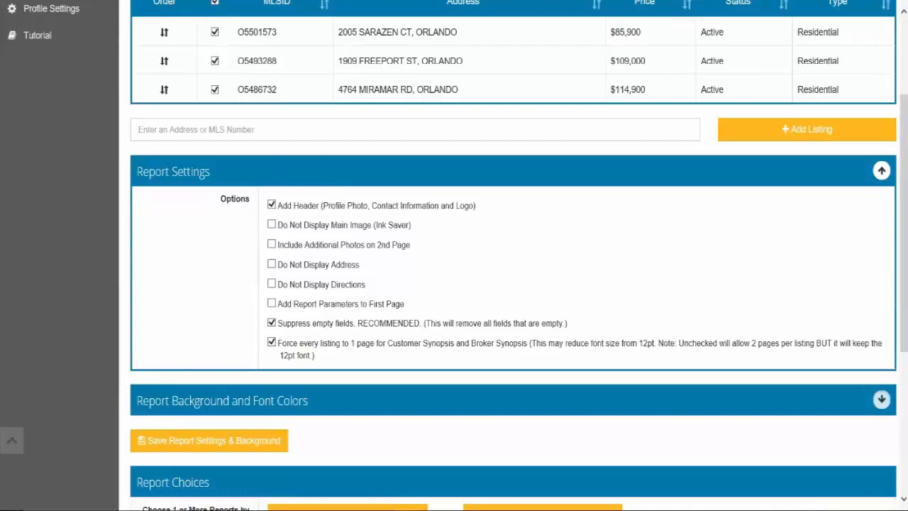
click(273, 216)
click(360, 263)
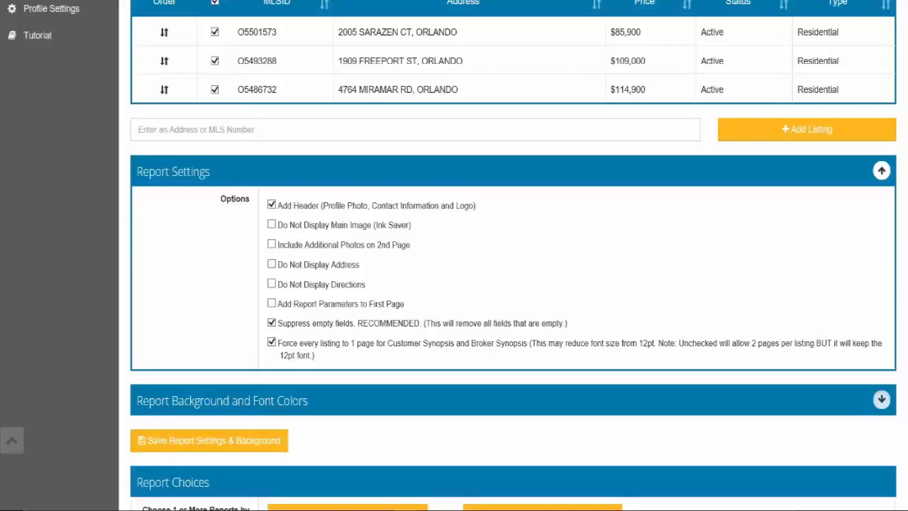
scroll(511, 284, down, 1)
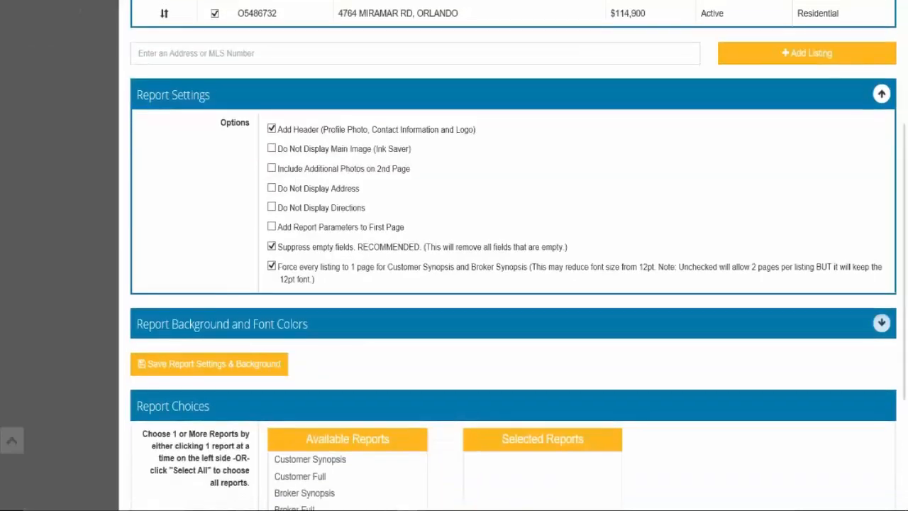
click(882, 94)
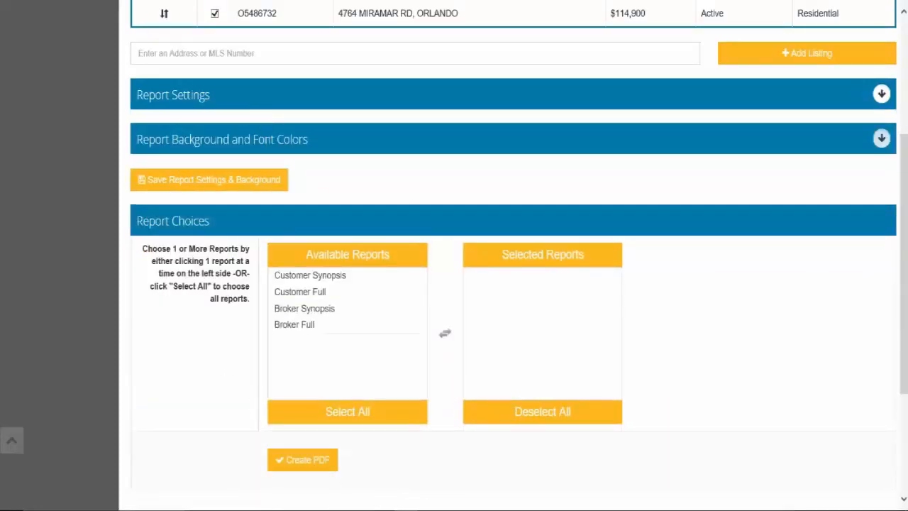
click(881, 138)
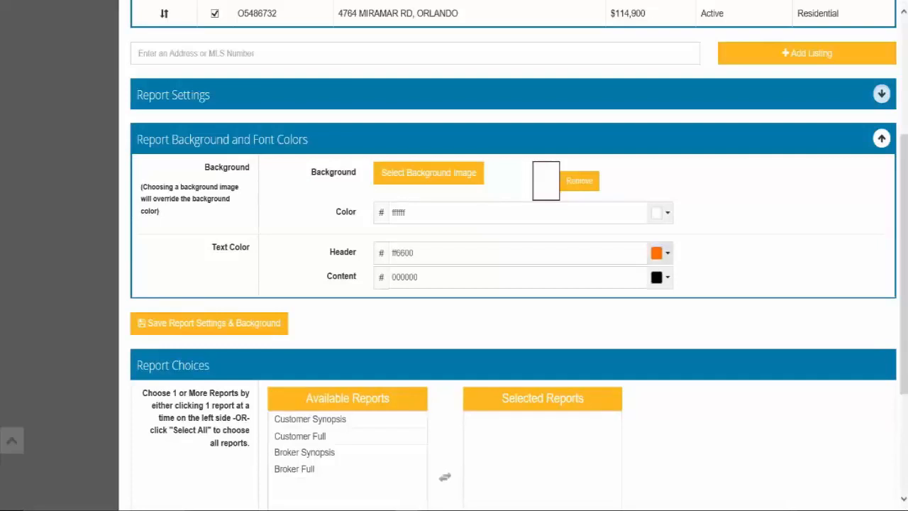
key(ctrl)
key(ctrl)
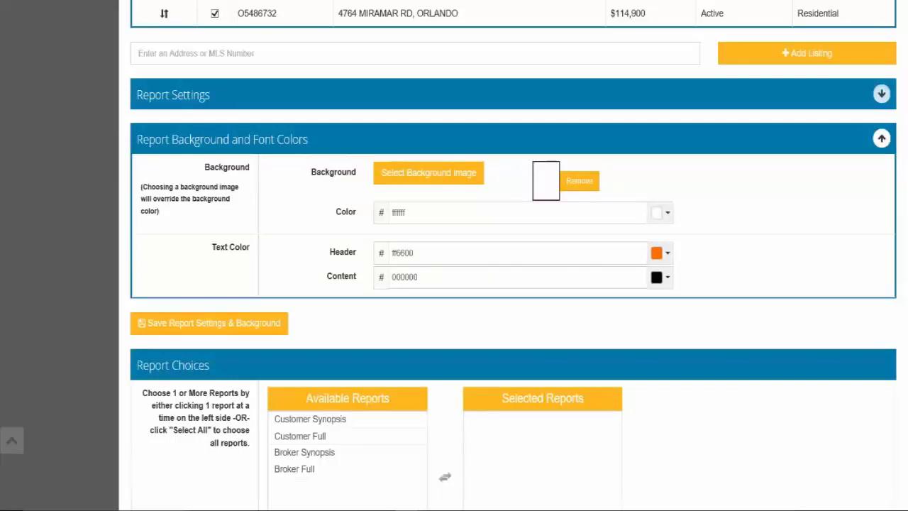
click(239, 324)
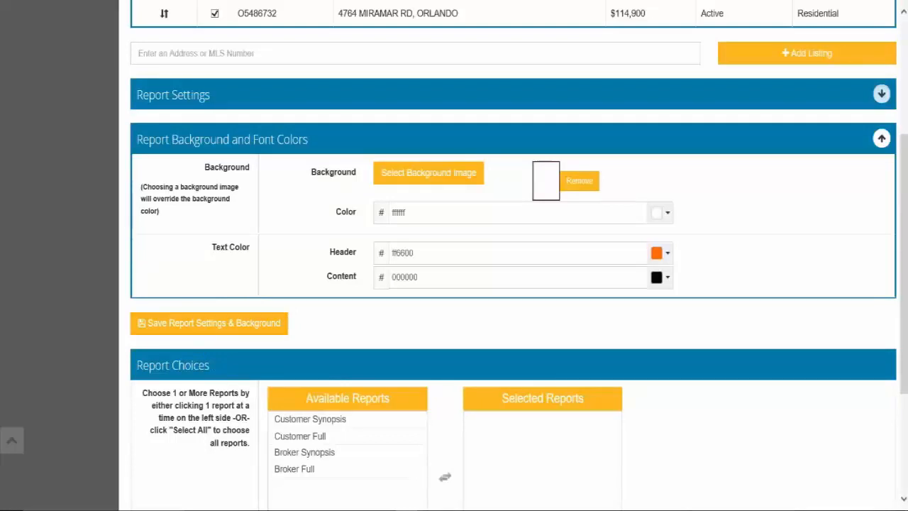
click(881, 138)
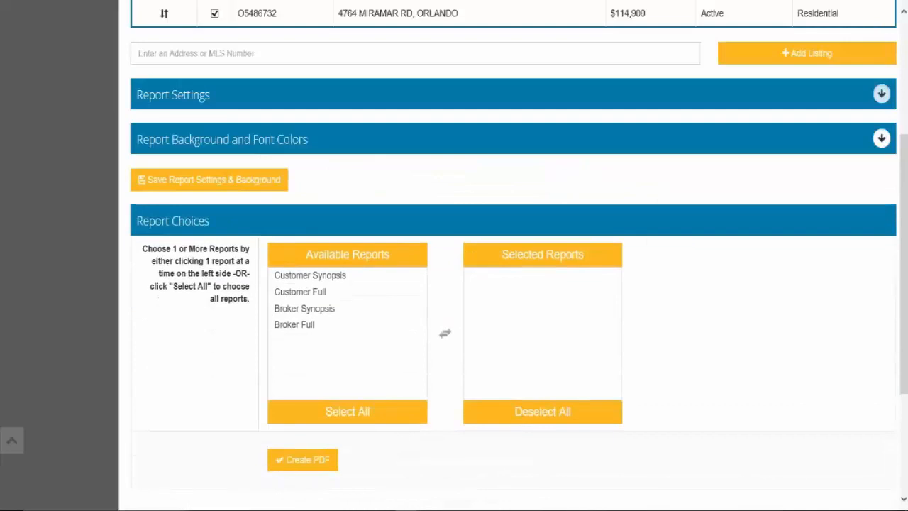
Move Broker Synopsis from Available Reports into Selected Reports as the only report.
click(348, 276)
click(350, 277)
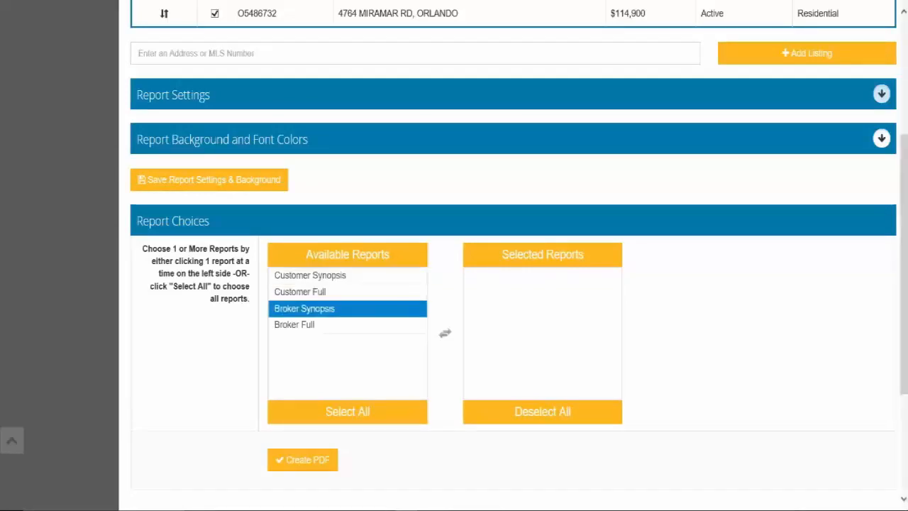
click(342, 326)
click(305, 308)
click(300, 291)
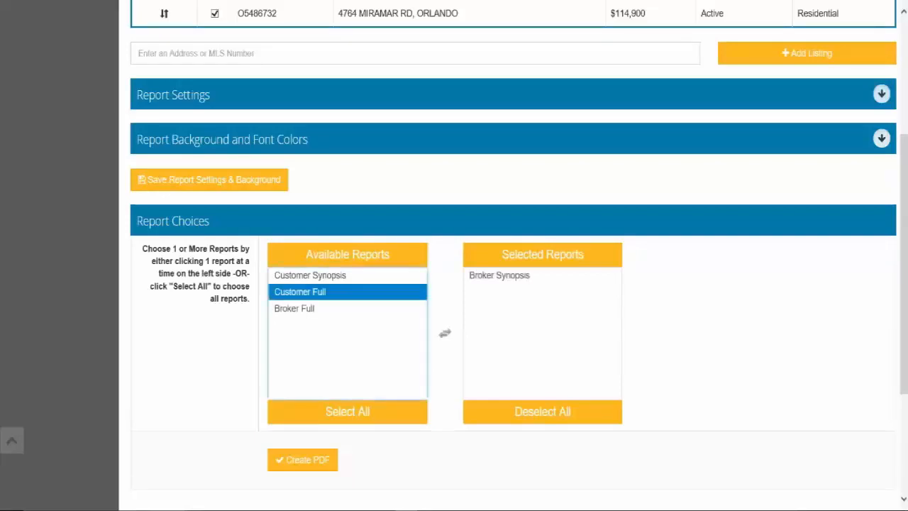
click(518, 275)
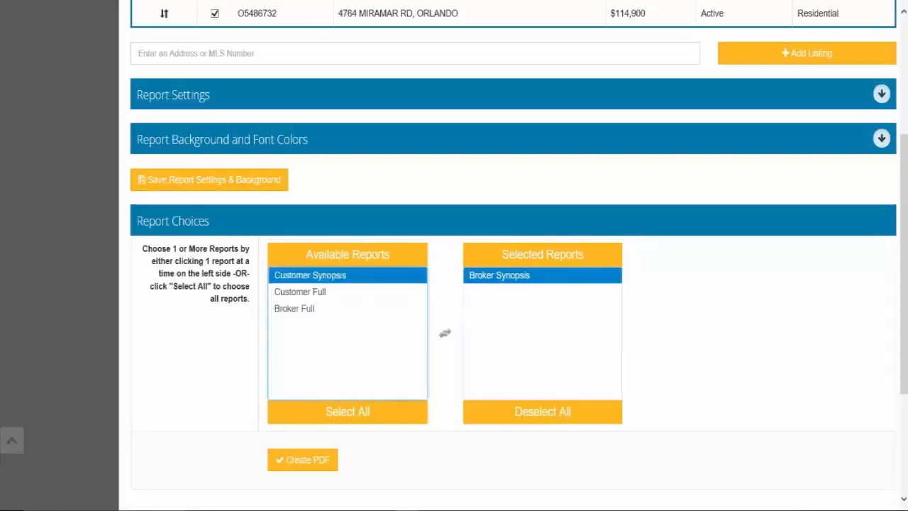
click(300, 292)
click(527, 300)
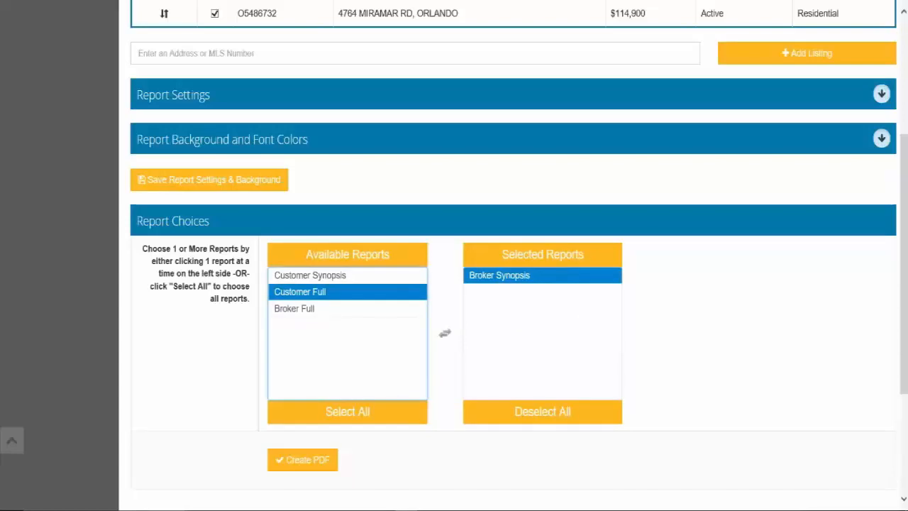
scroll(513, 255, up, 3)
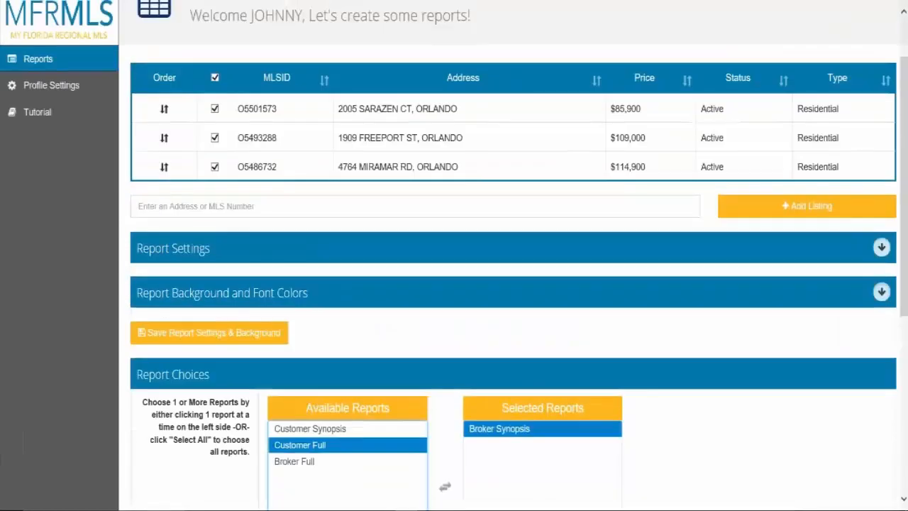
scroll(513, 255, down, 4)
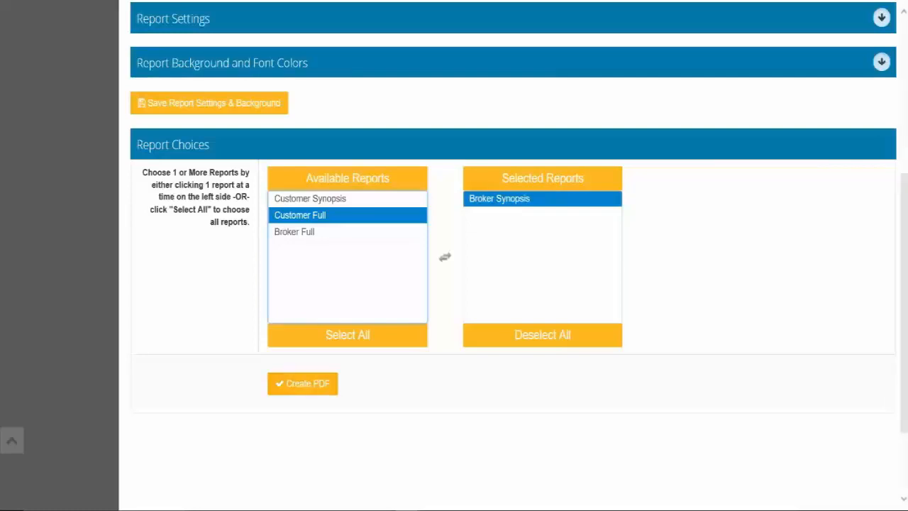
Create the Broker Synopsis PDF and open the generated file.
click(303, 389)
click(303, 387)
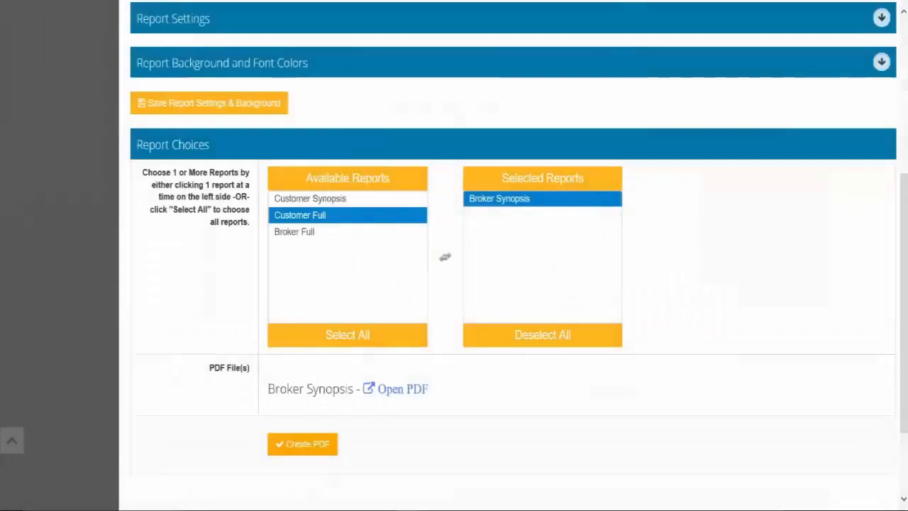
click(397, 394)
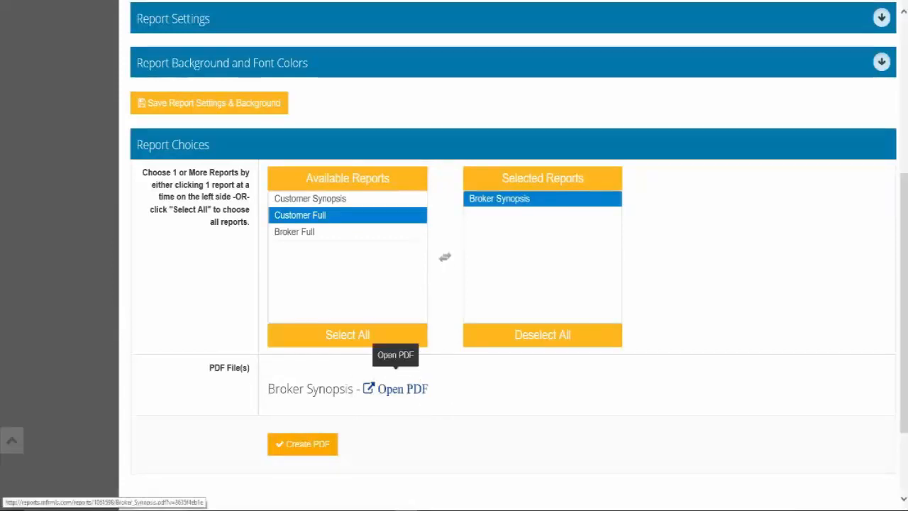
click(397, 389)
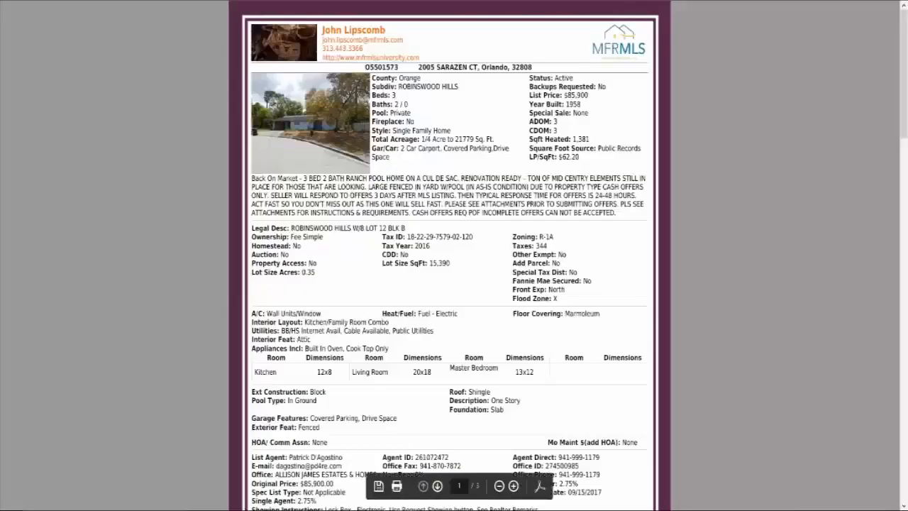
scroll(450, 256, down, 2)
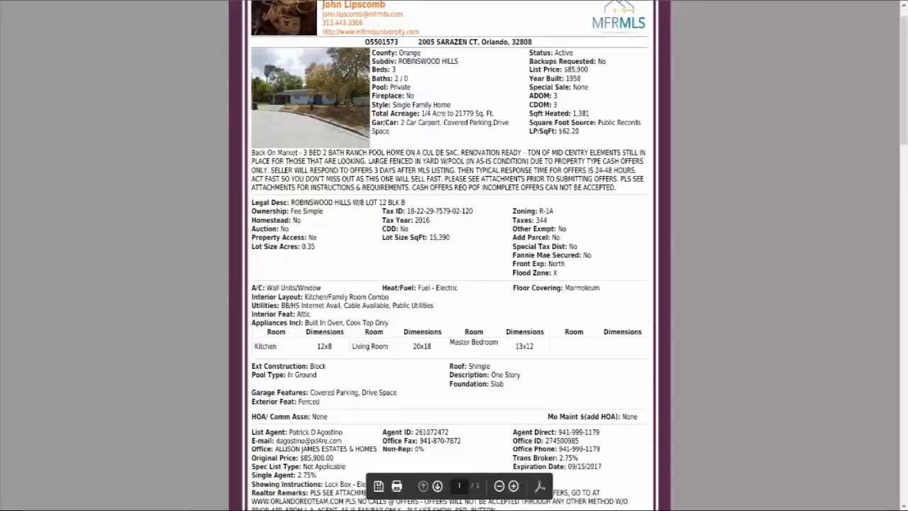
scroll(450, 256, up, 2)
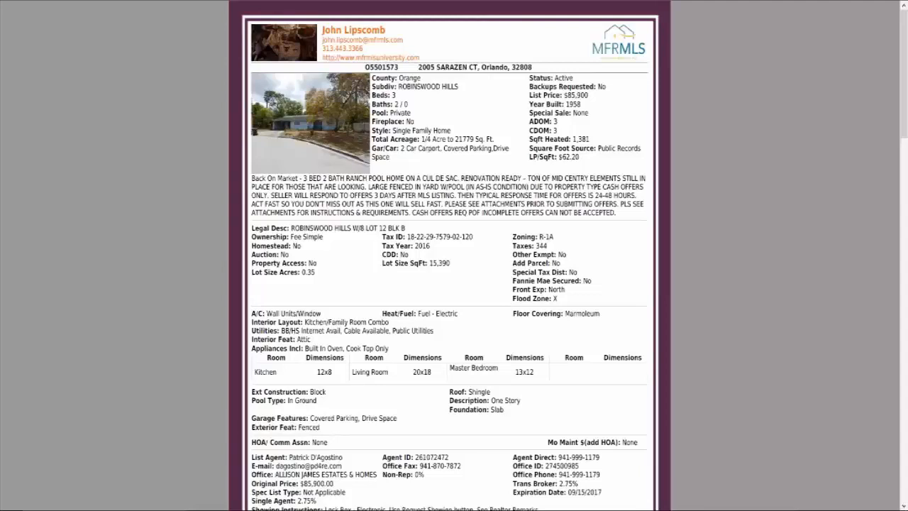
scroll(449, 256, down, 5)
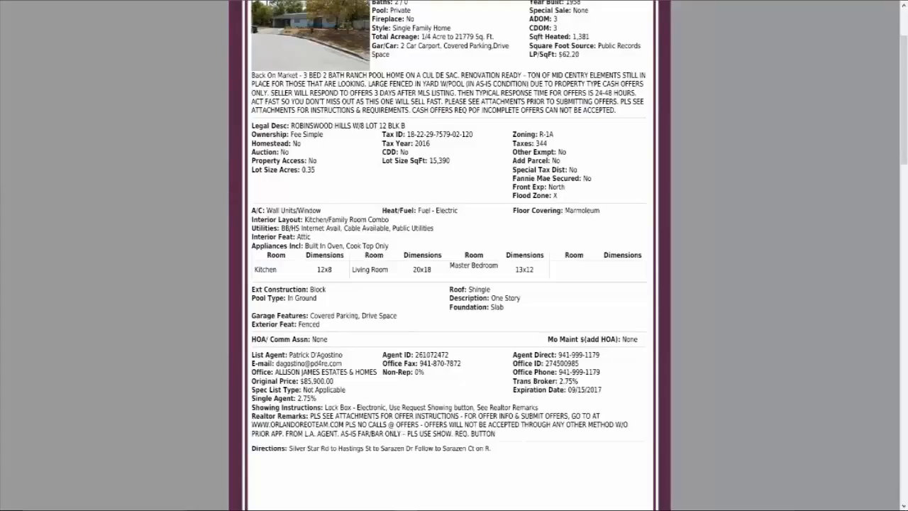
scroll(450, 256, down, 6)
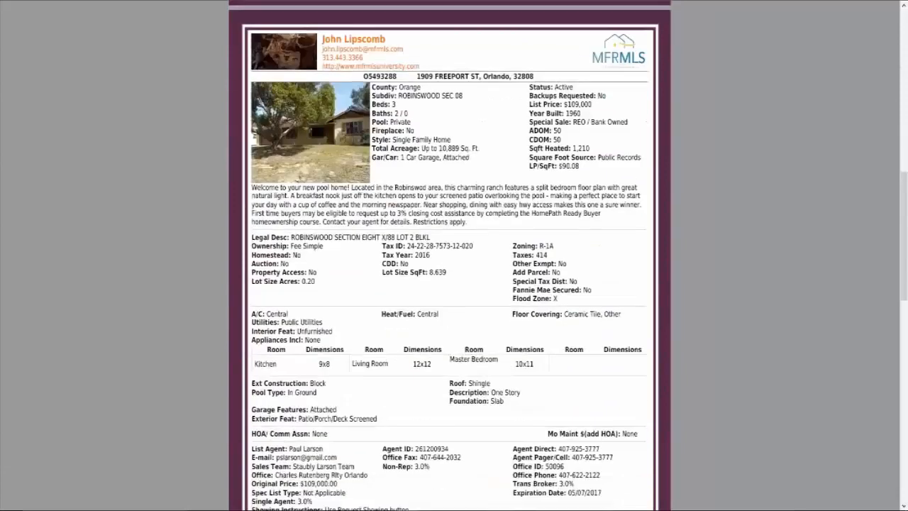
scroll(450, 256, down, 7)
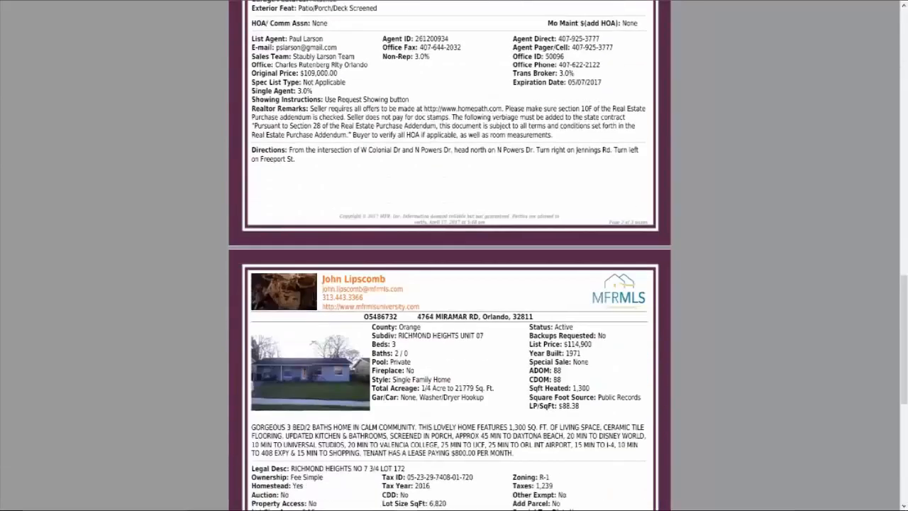
scroll(450, 255, down, 2)
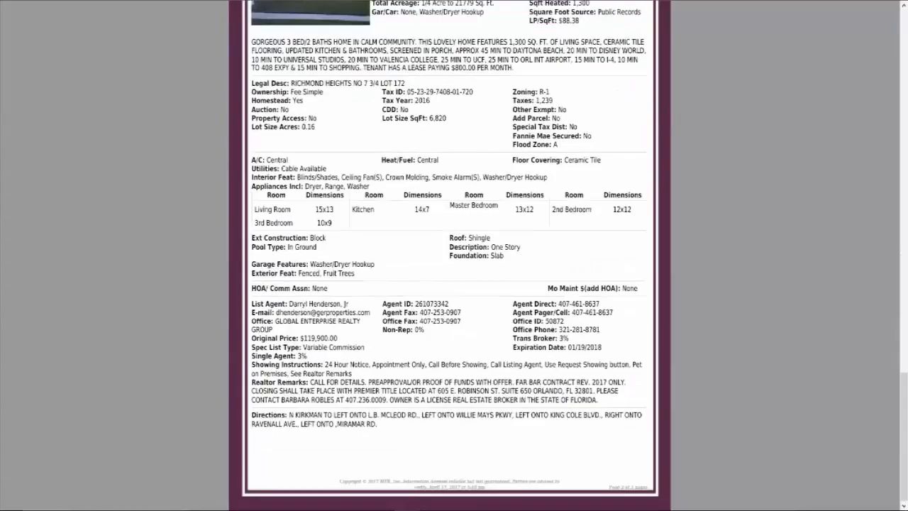
scroll(450, 256, up, 20)
scroll(450, 256, down, 15)
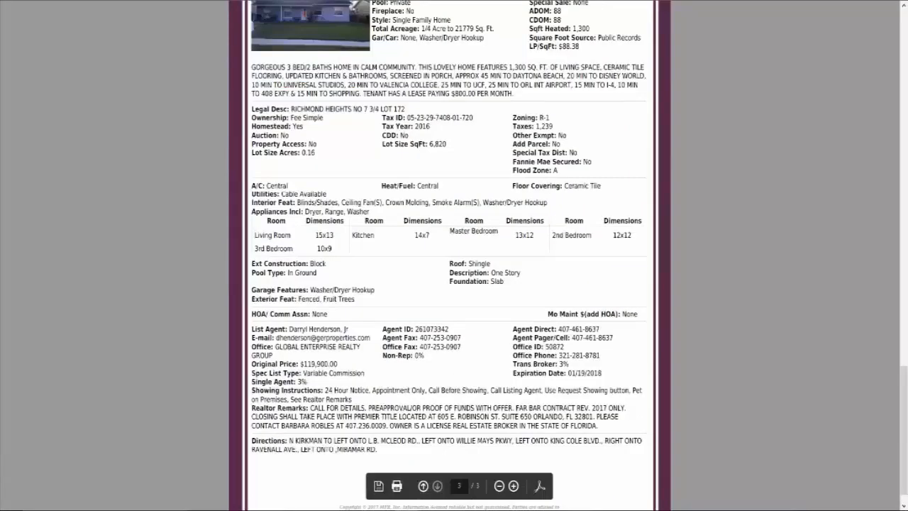